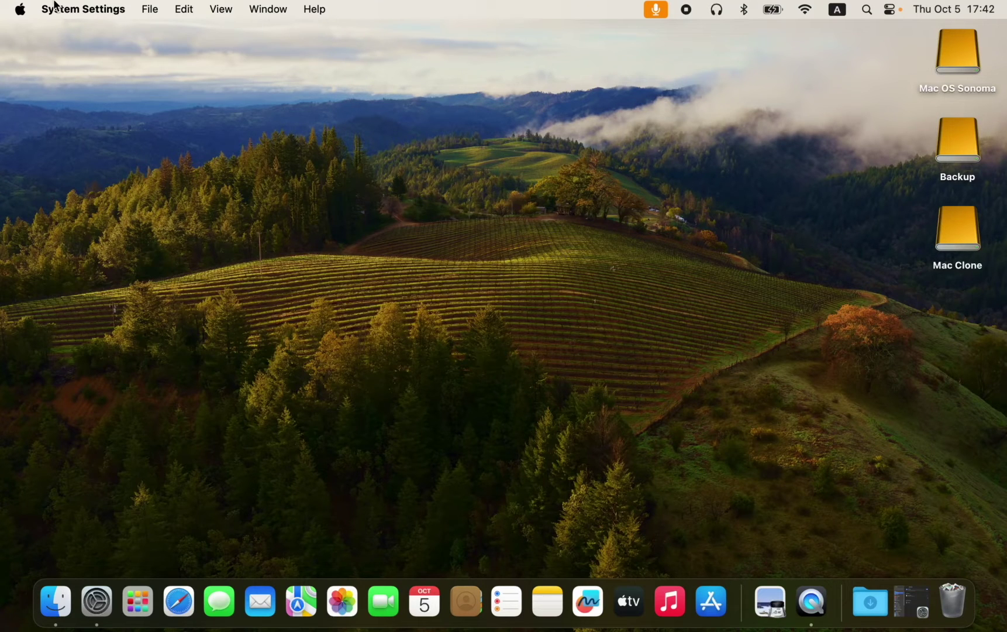
# Open System Settings from the Apple menu and switch on the Firewall under Network
pyautogui.click(20, 9)
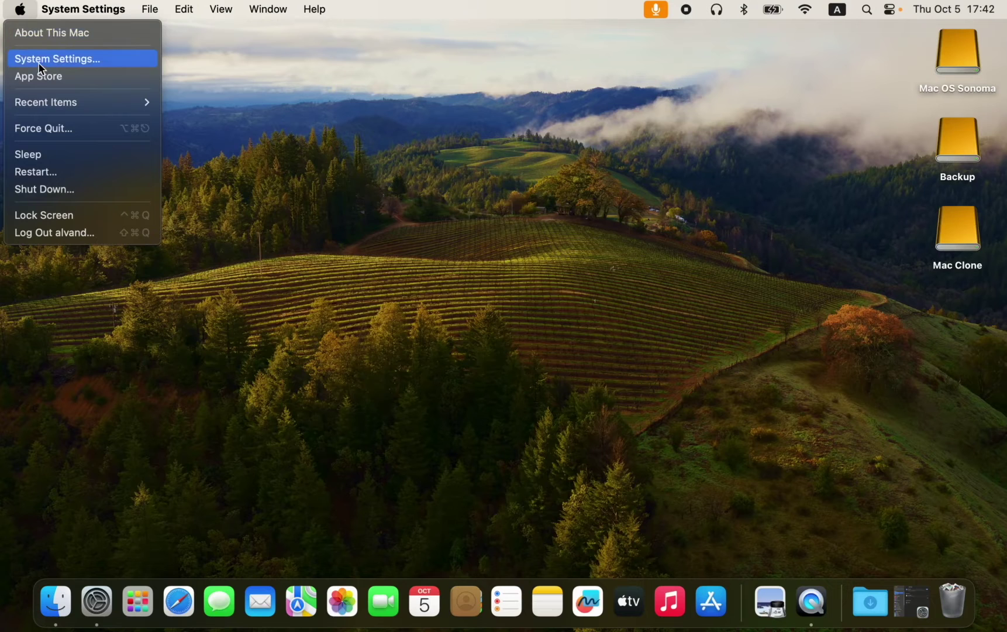
pyautogui.click(38, 59)
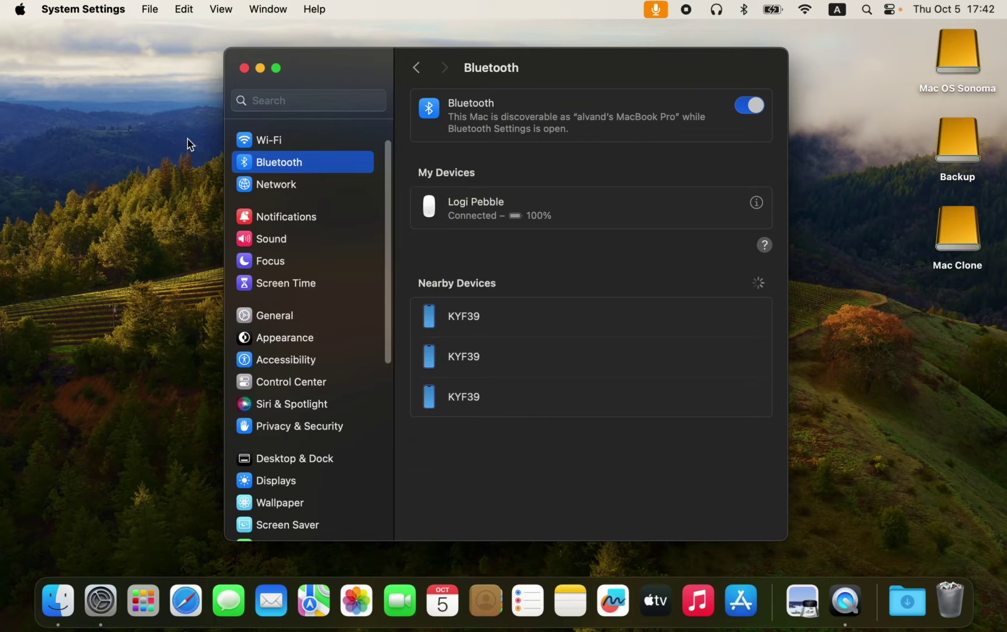
pyautogui.click(270, 193)
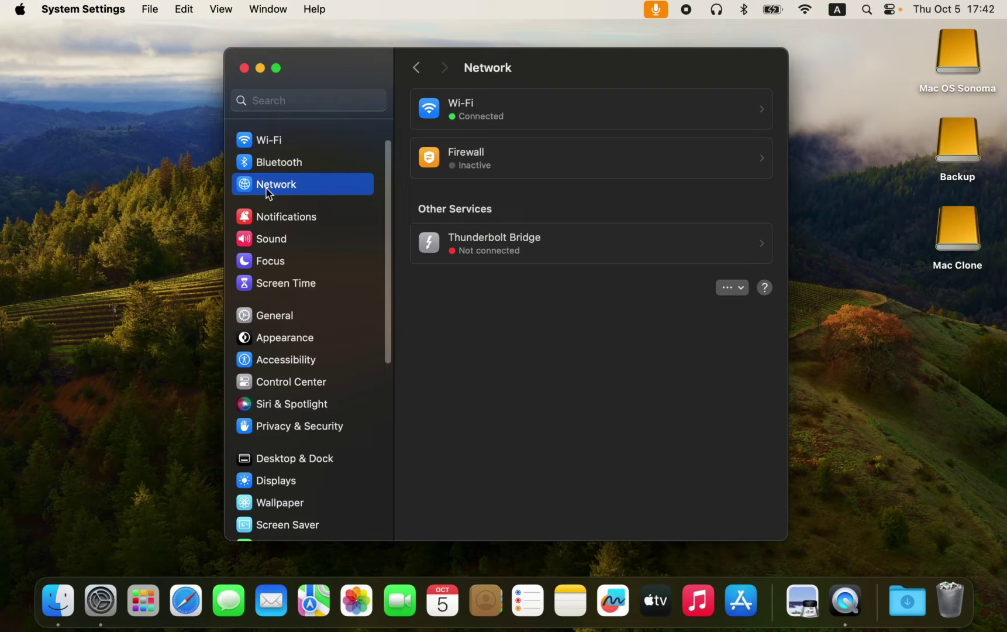
pyautogui.click(668, 162)
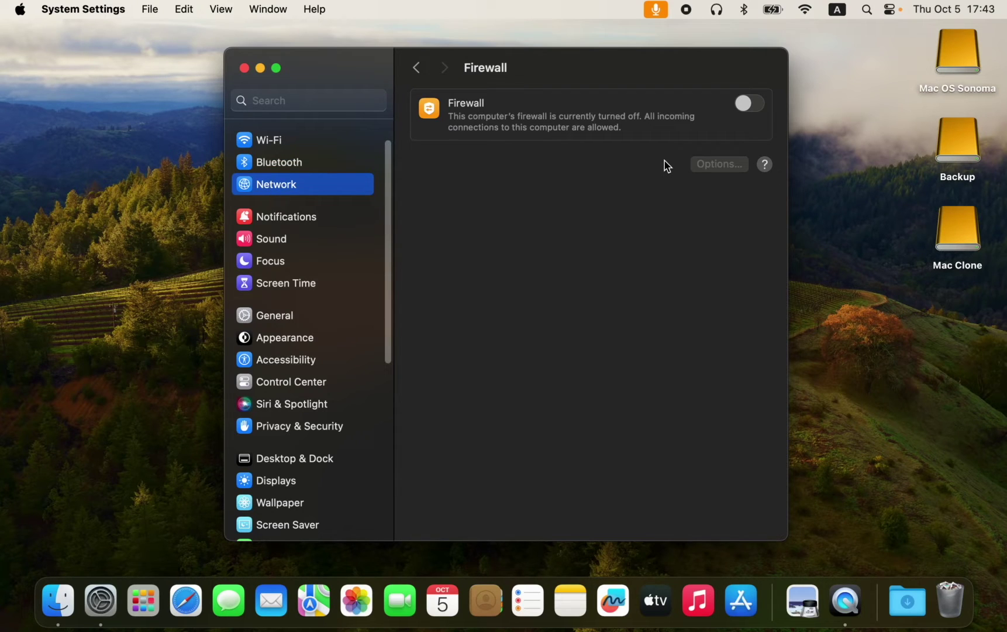
pyautogui.click(762, 104)
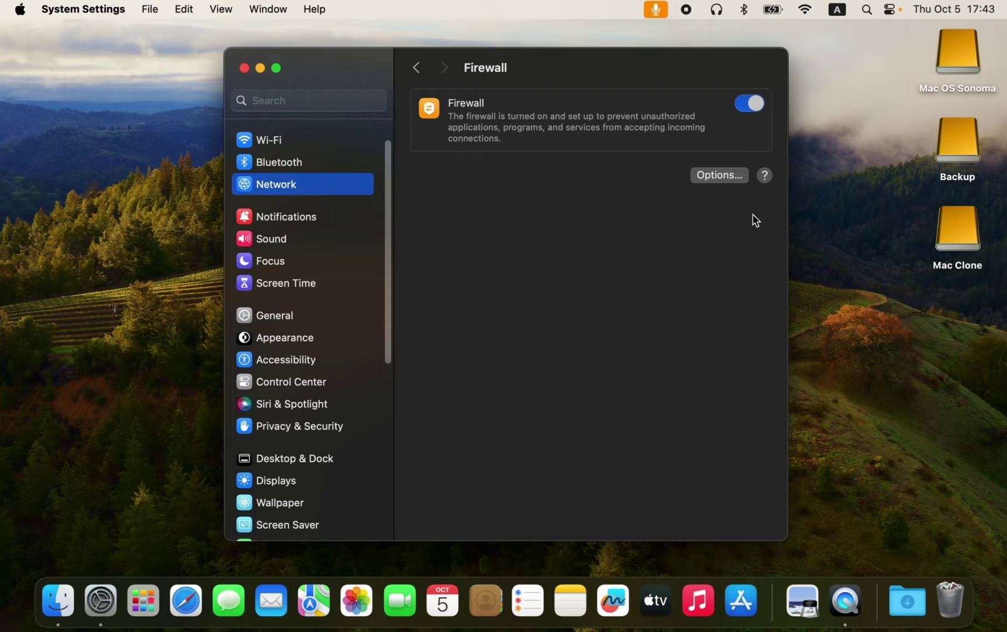
# Open the Firewall Options sheet, which lists Control Center as the allowed app
pyautogui.click(727, 182)
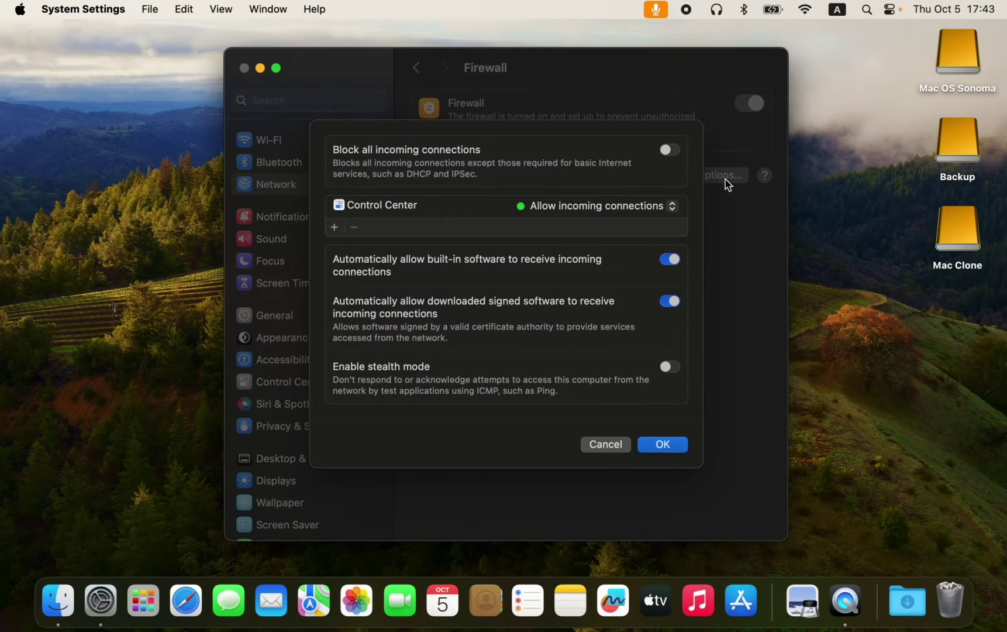
pyautogui.click(309, 153)
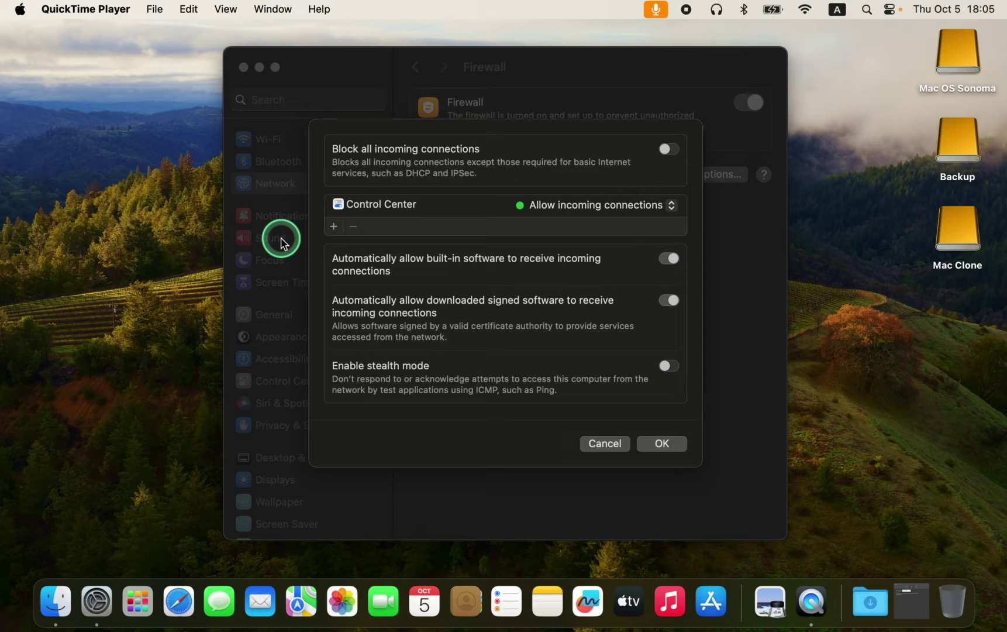
# Add the Music app from Applications to the firewall app list
pyautogui.click(334, 227)
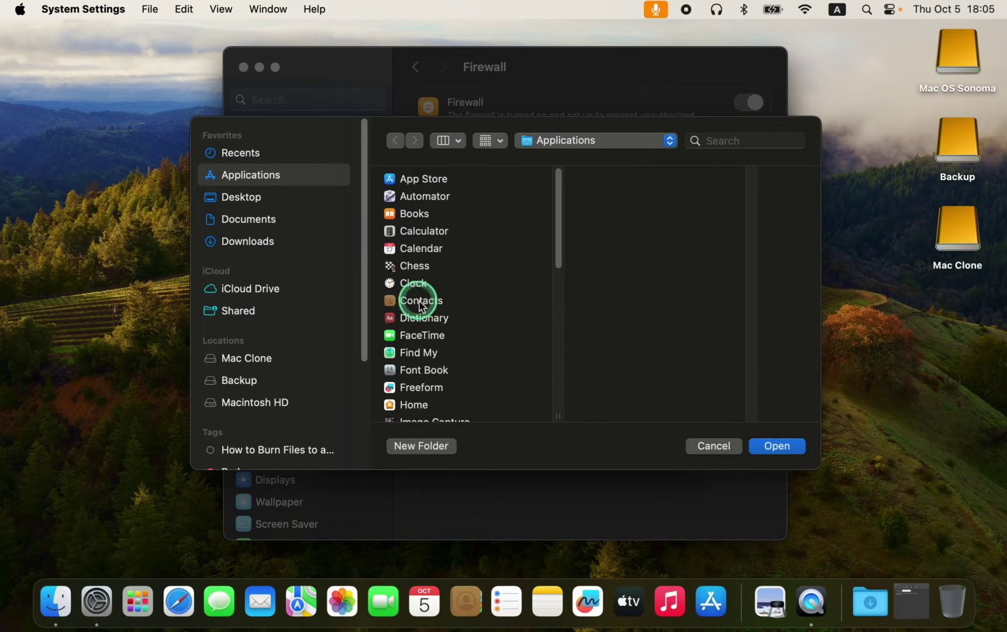
pyautogui.scroll(-10, 471, 371)
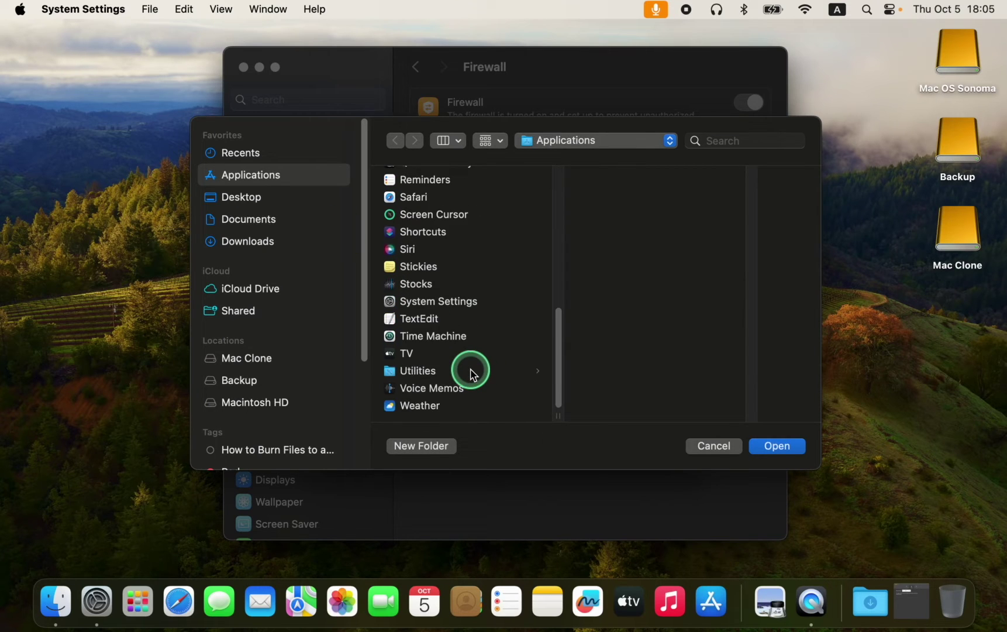
pyautogui.scroll(5, 473, 374)
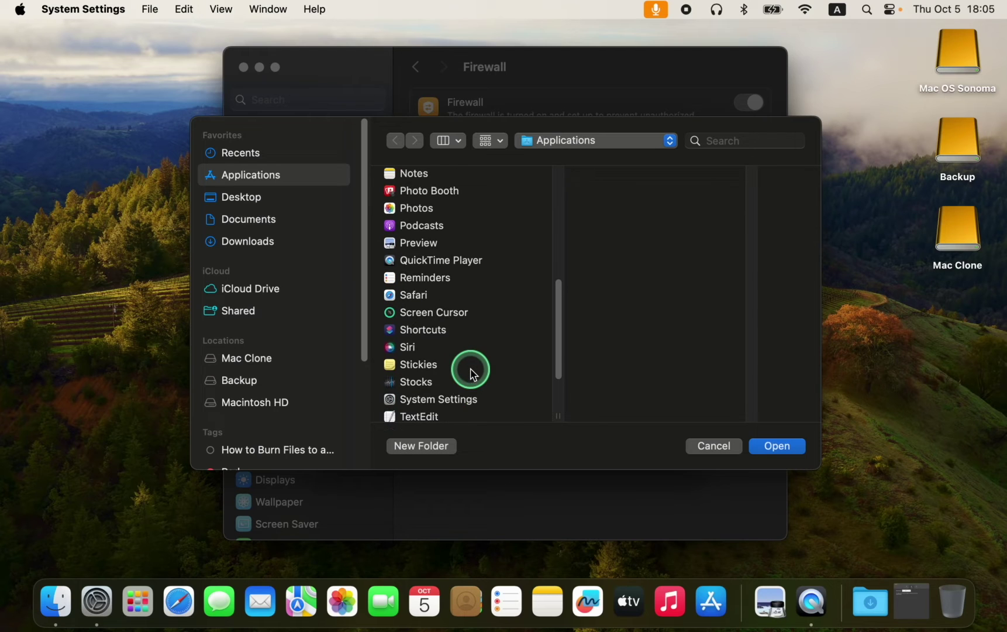
pyautogui.scroll(5, 472, 363)
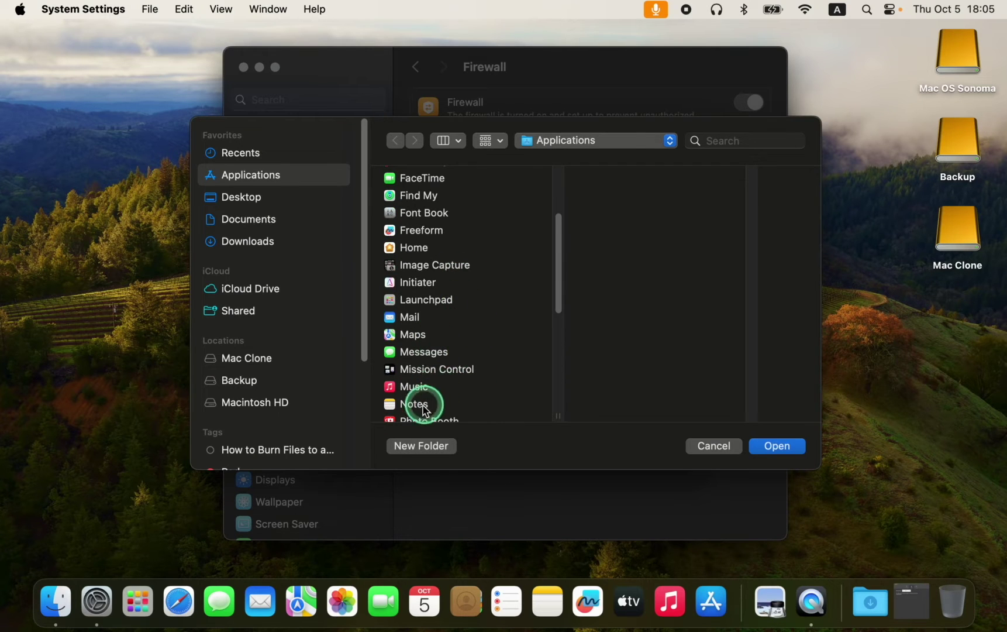
pyautogui.click(416, 387)
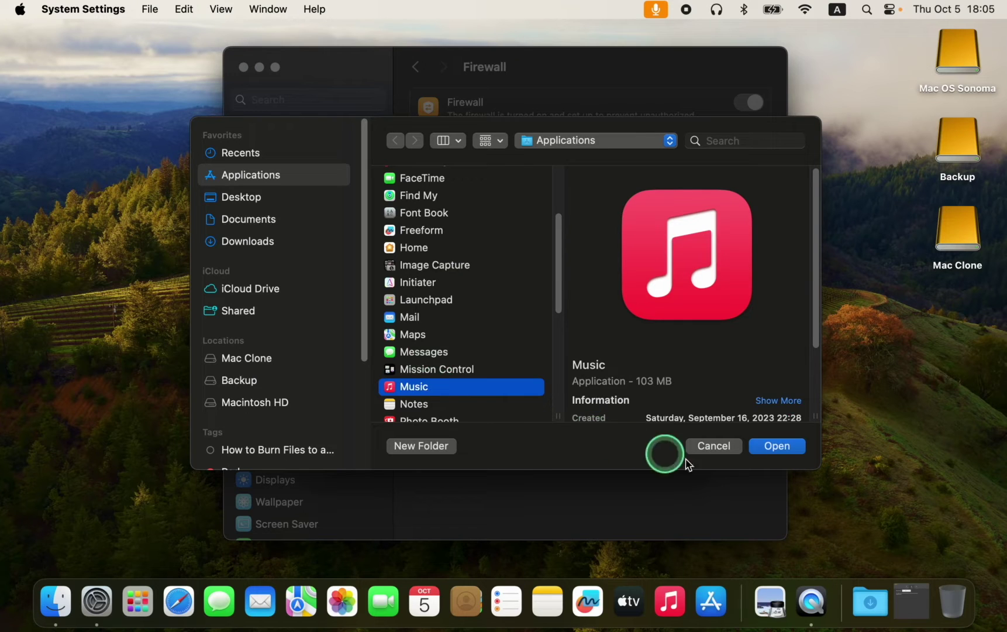
pyautogui.click(785, 449)
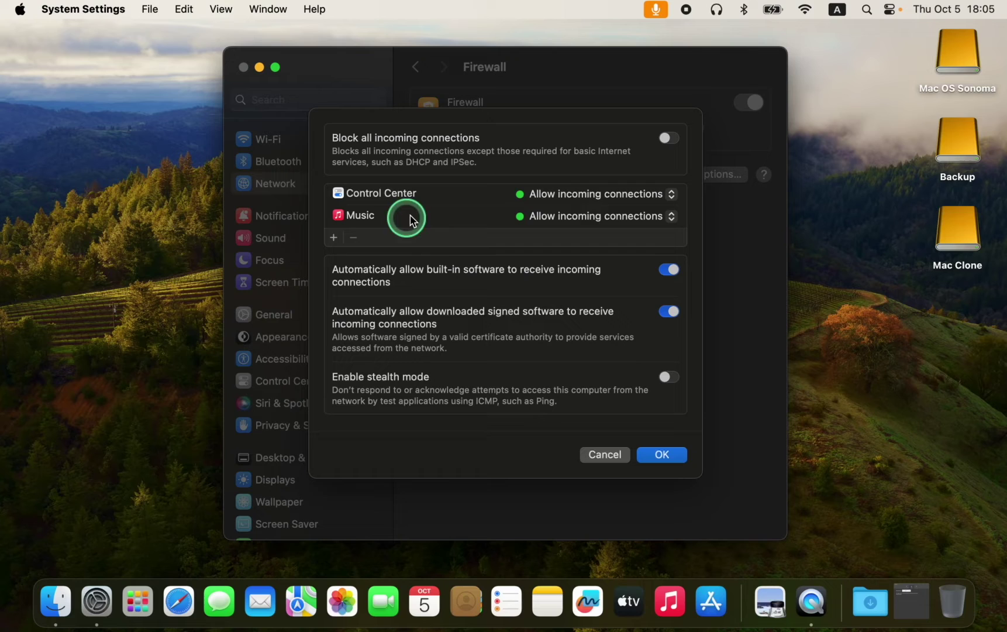
# Switch Music's incoming connections to Block, then back to Allow
pyautogui.click(671, 216)
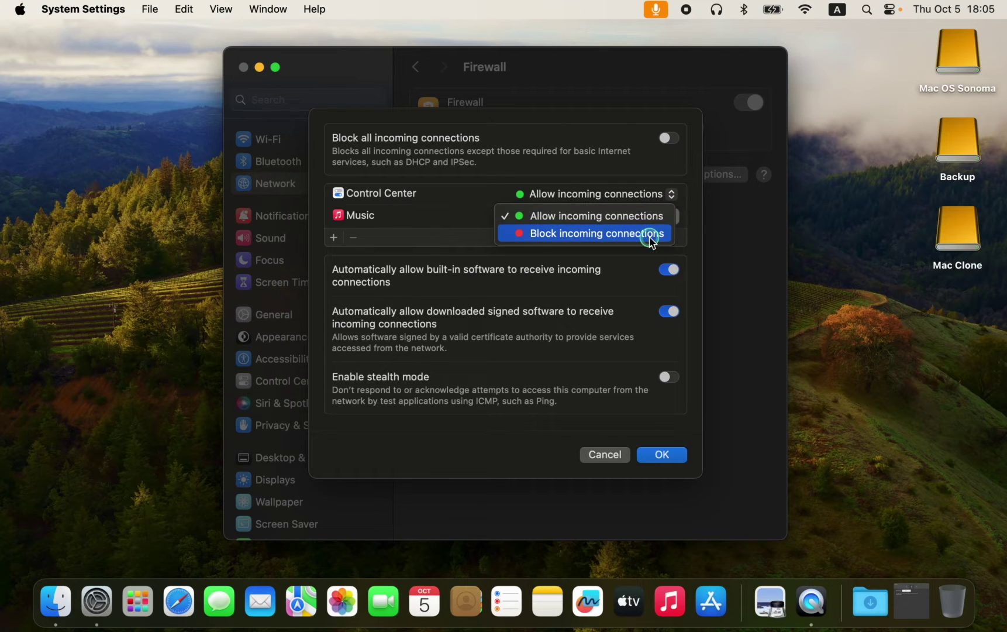
pyautogui.click(648, 234)
pyautogui.click(673, 218)
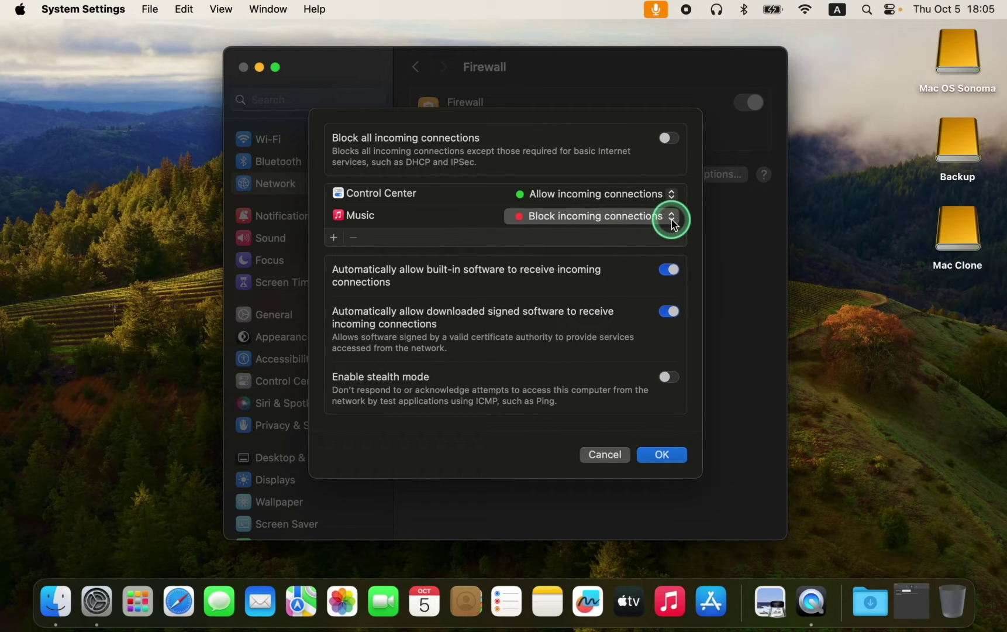
pyautogui.click(656, 200)
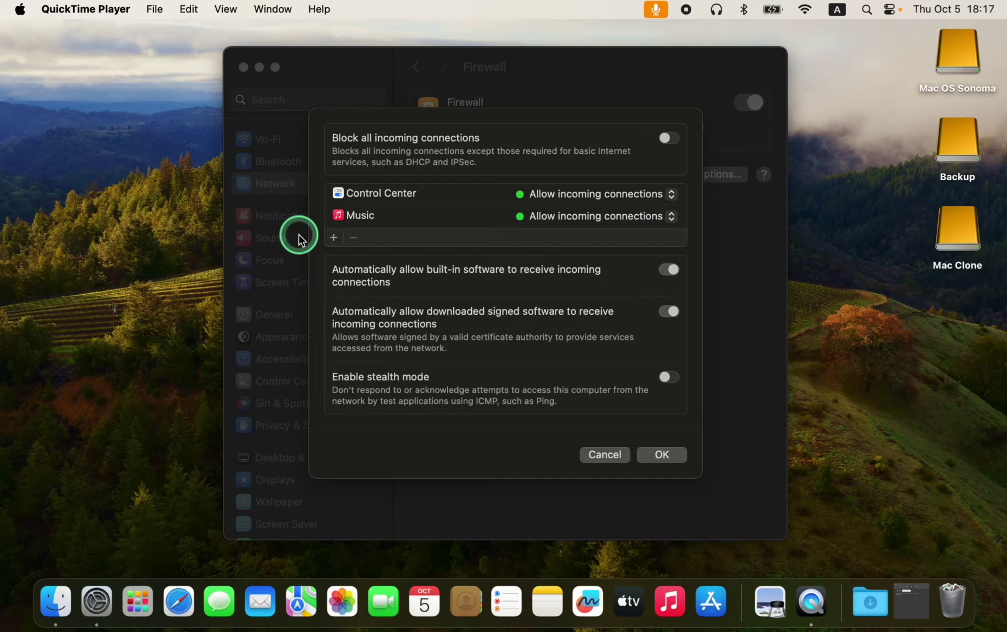
# Add the Photos app from Applications to the firewall app list
pyautogui.click(334, 237)
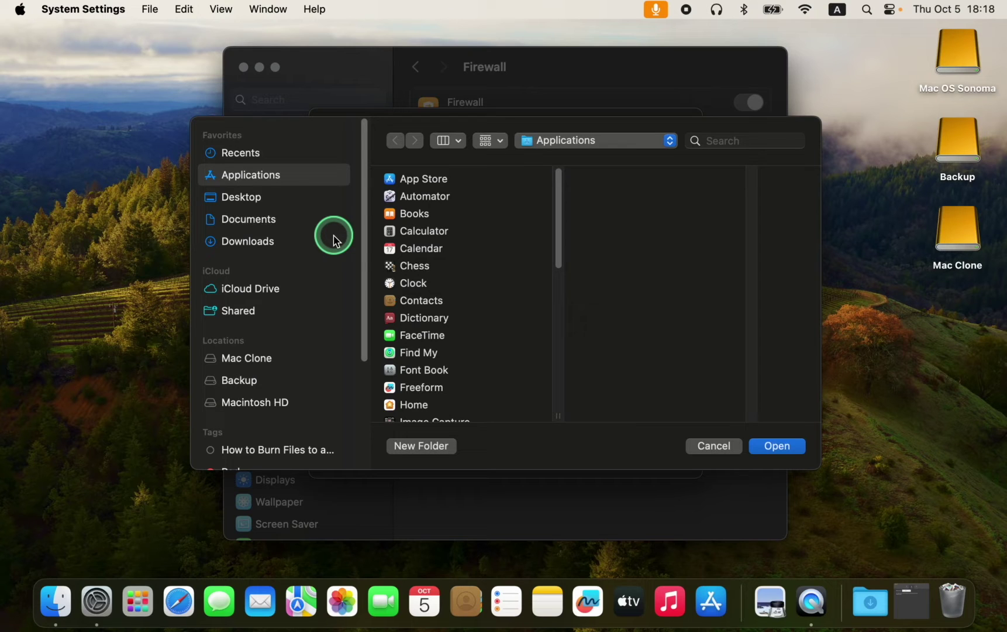
pyautogui.scroll(-15, 462, 292)
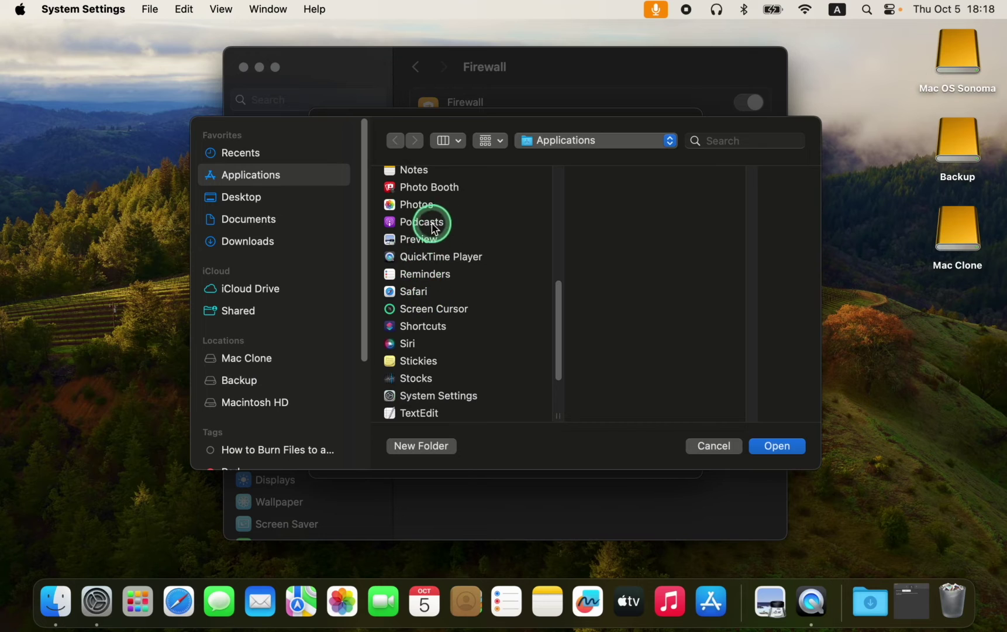
pyautogui.click(425, 211)
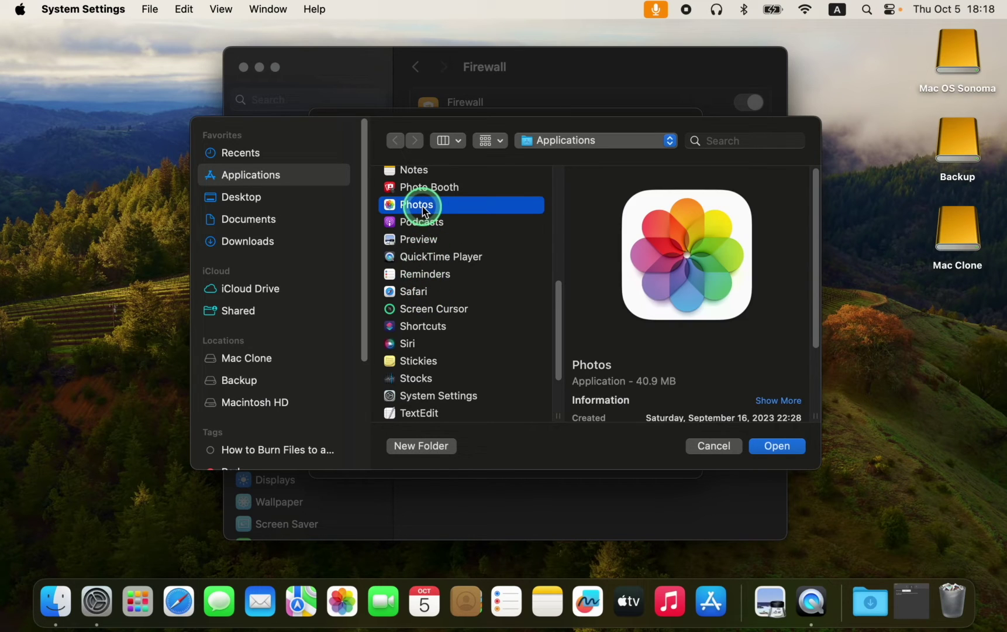
pyautogui.click(787, 449)
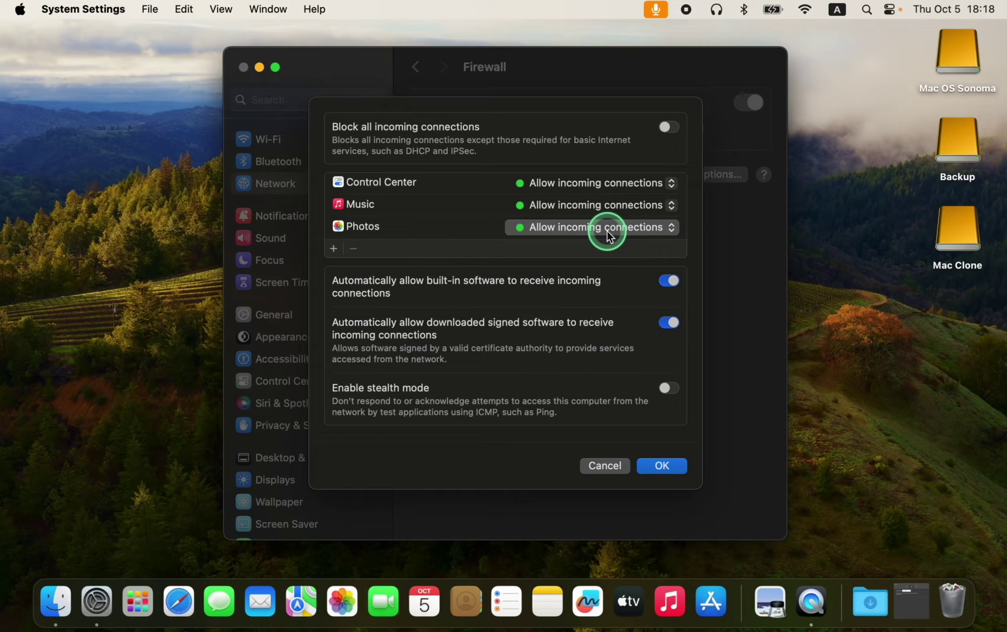
# Set Photos to block incoming connections and select its row in the list
pyautogui.click(670, 227)
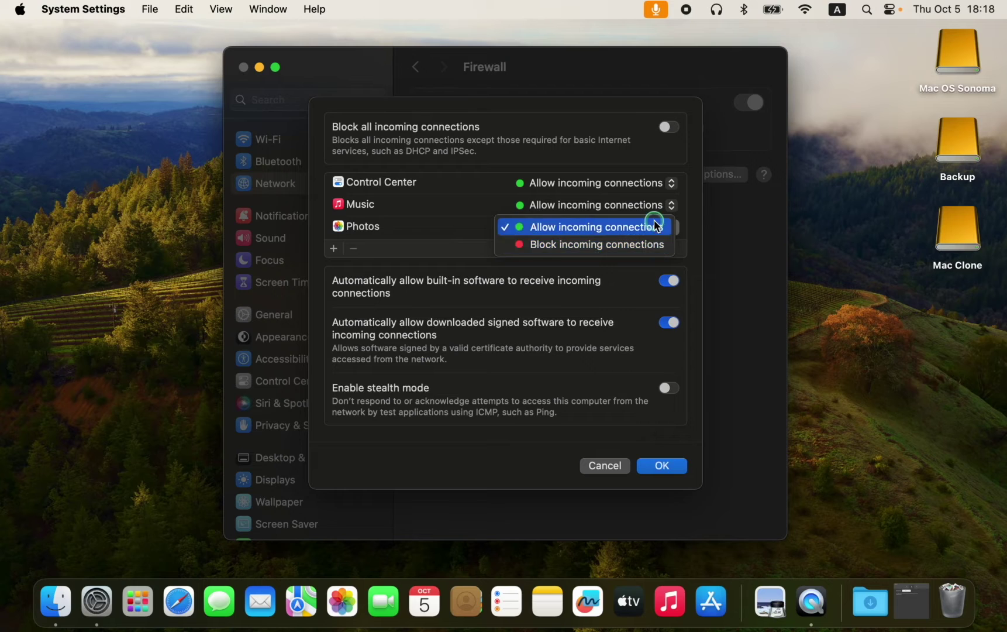
pyautogui.click(654, 244)
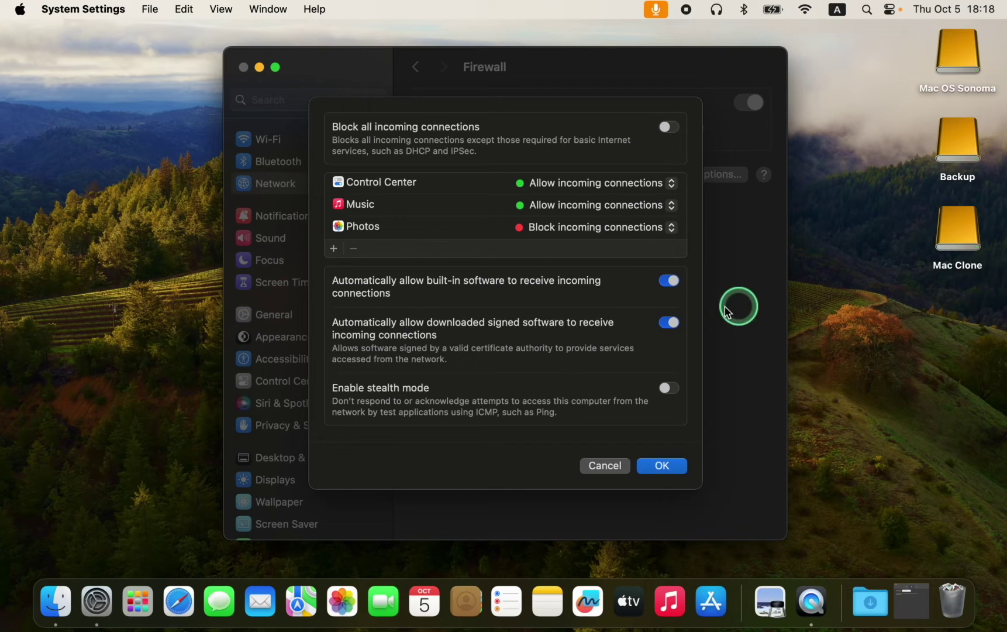
pyautogui.click(356, 230)
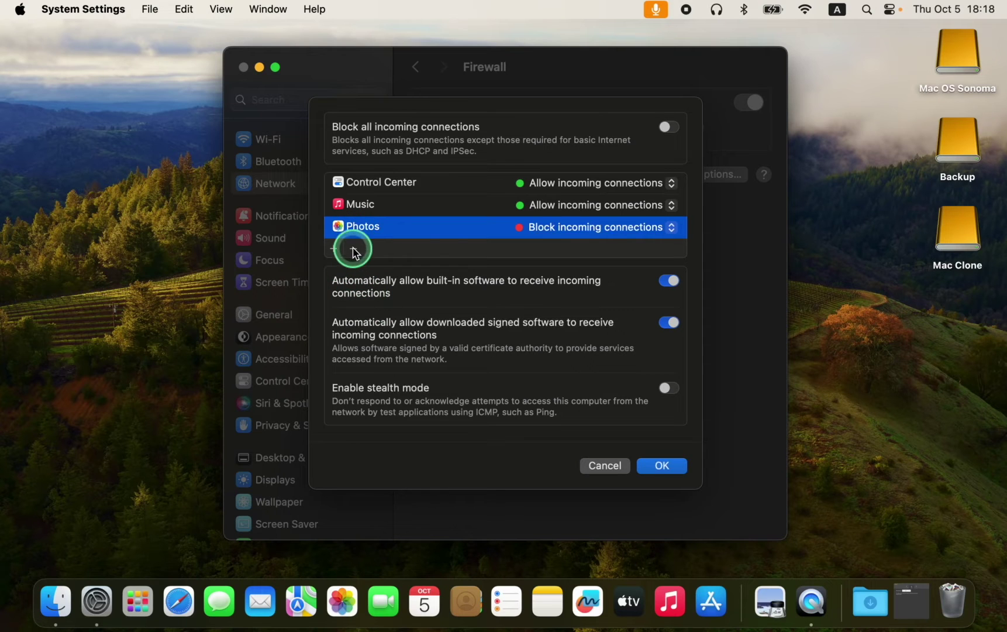
# Delete the Photos and Music entries from the firewall list, leaving only Control Center
pyautogui.click(353, 248)
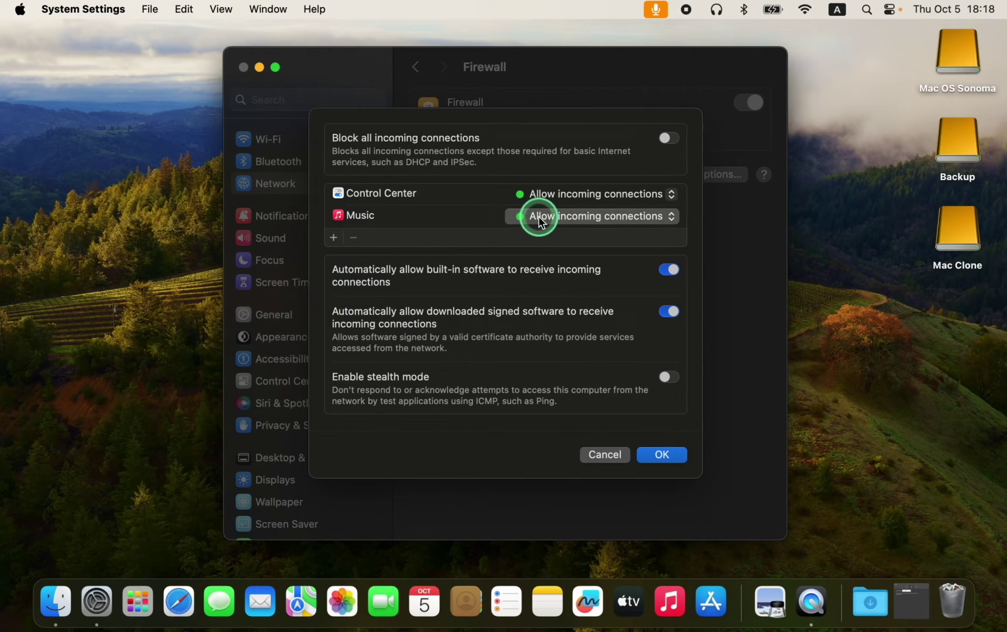
pyautogui.click(537, 216)
pyautogui.click(341, 220)
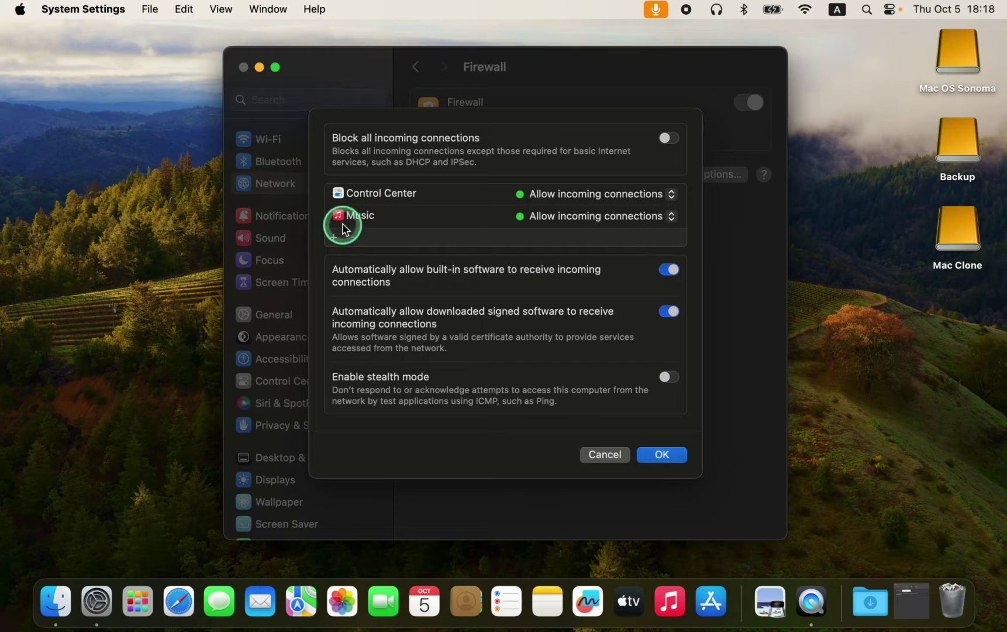
pyautogui.click(353, 216)
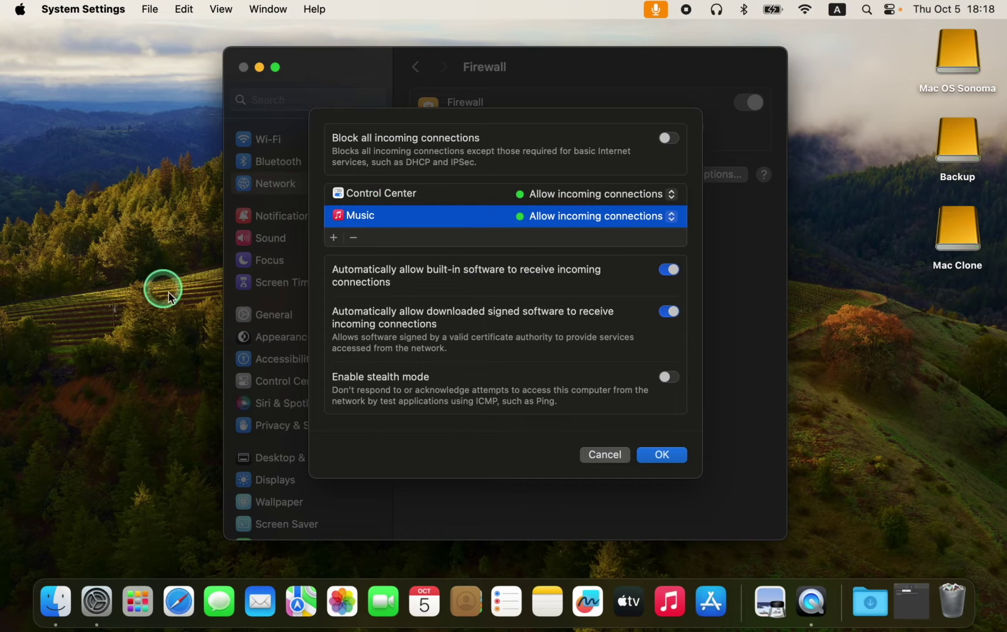
pyautogui.click(354, 237)
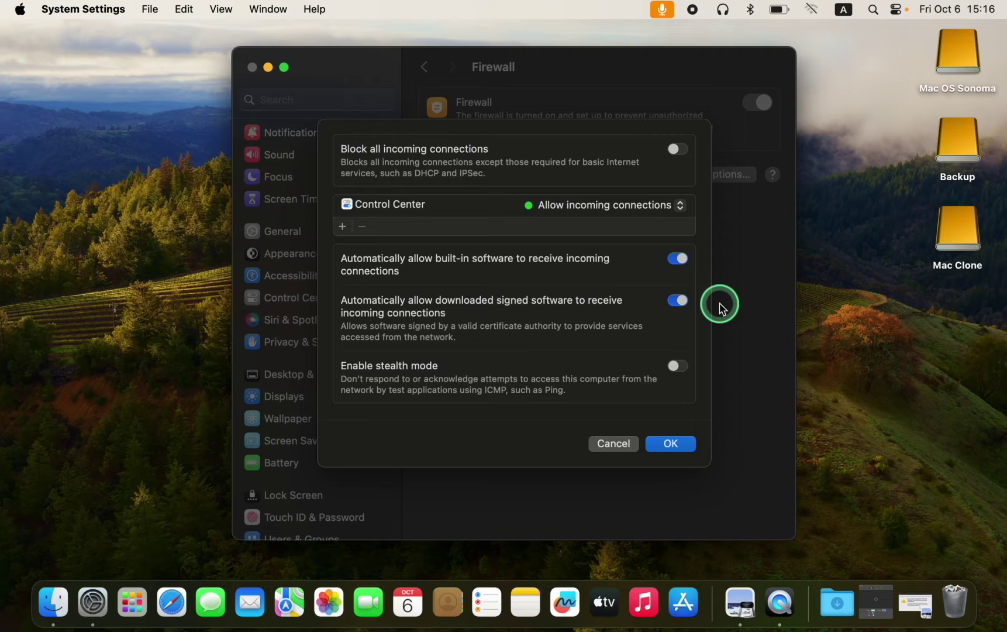
# Disable automatic allowing of downloaded signed software, review Control Center's setting, and confirm the options
pyautogui.click(677, 300)
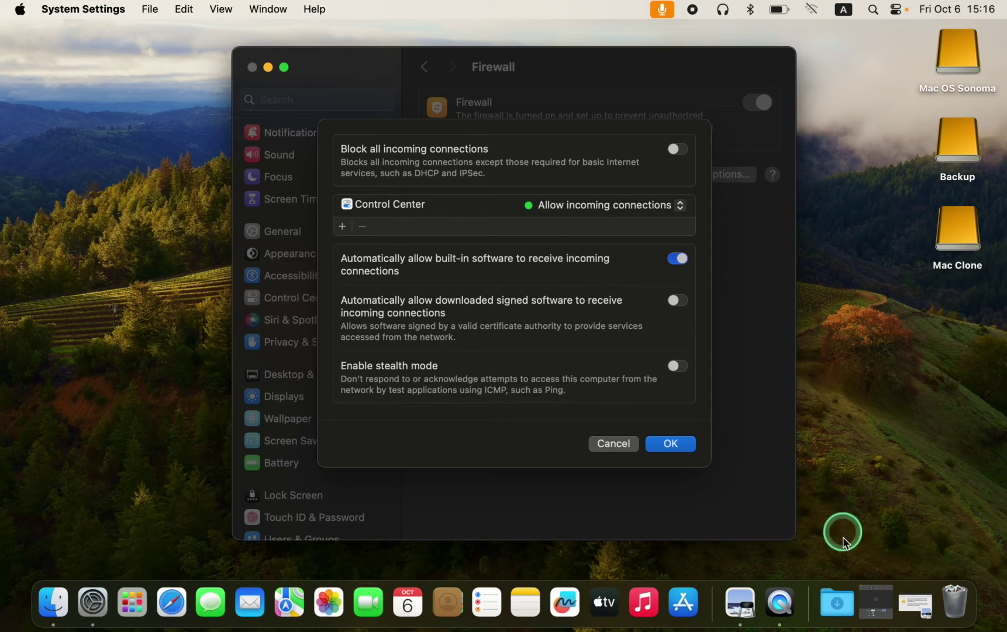
pyautogui.click(913, 603)
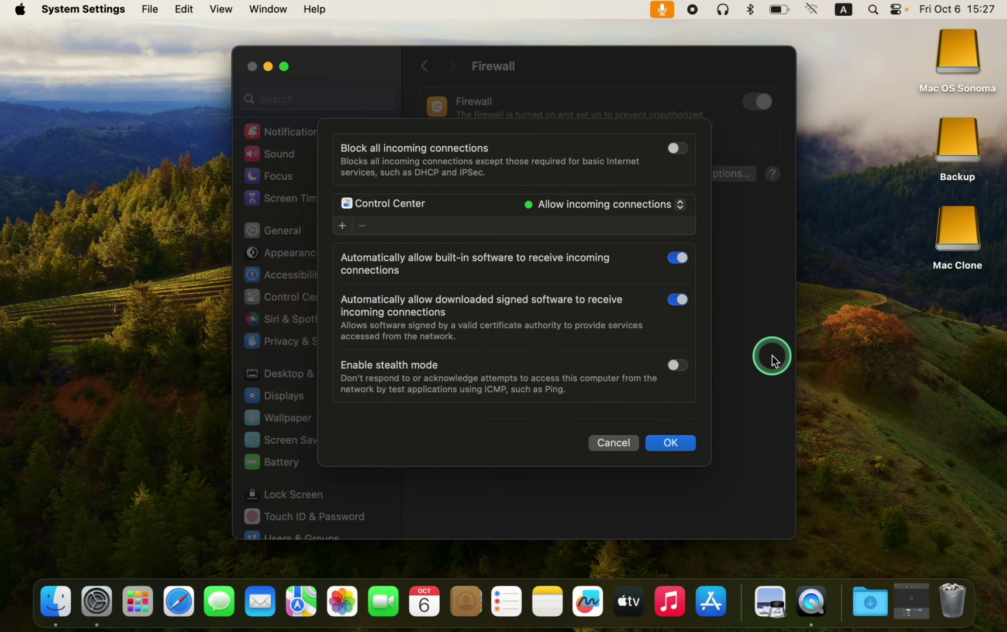
pyautogui.click(680, 205)
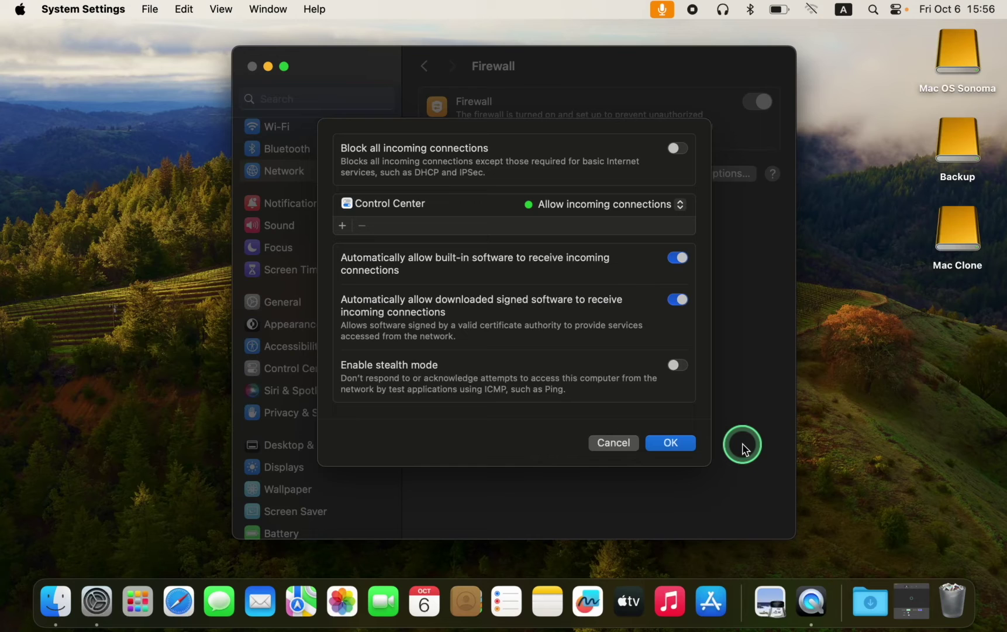
pyautogui.click(670, 441)
# Switch on File Sharing and Printer Sharing in General > Sharing, then return to Network > Firewall
pyautogui.click(283, 310)
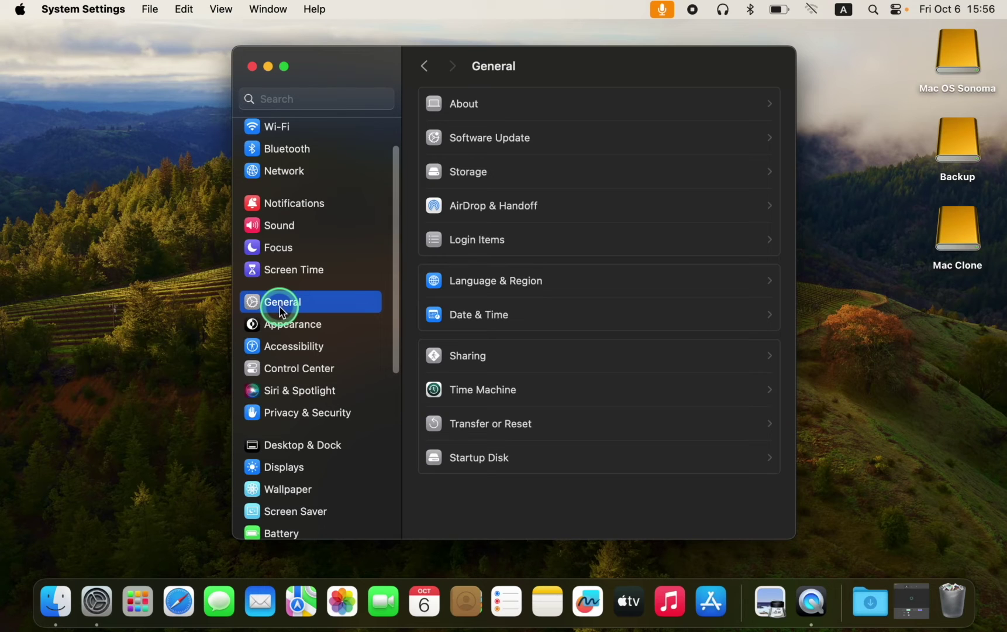
pyautogui.click(686, 355)
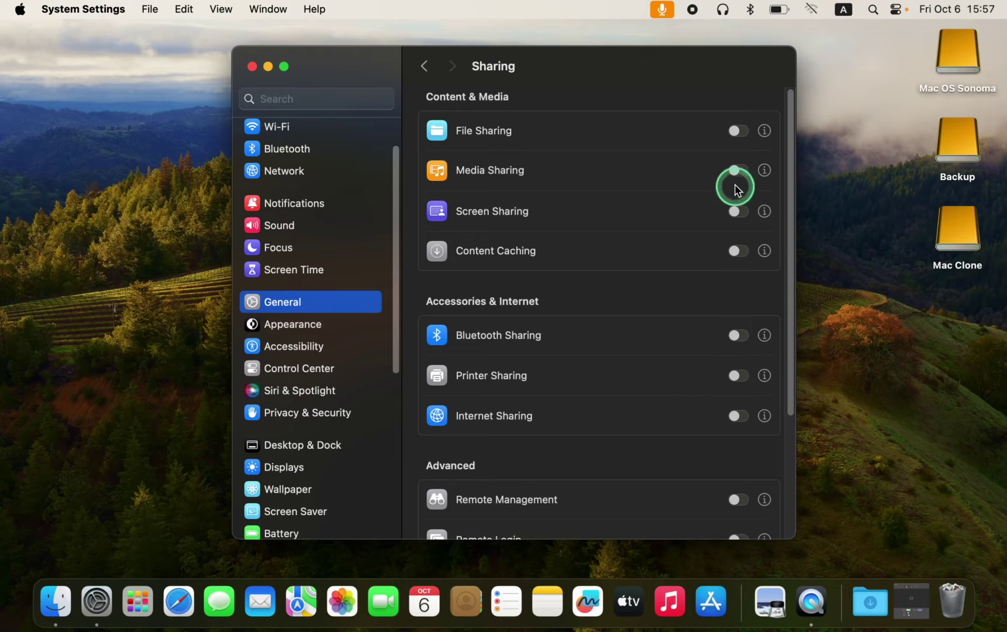
pyautogui.click(739, 131)
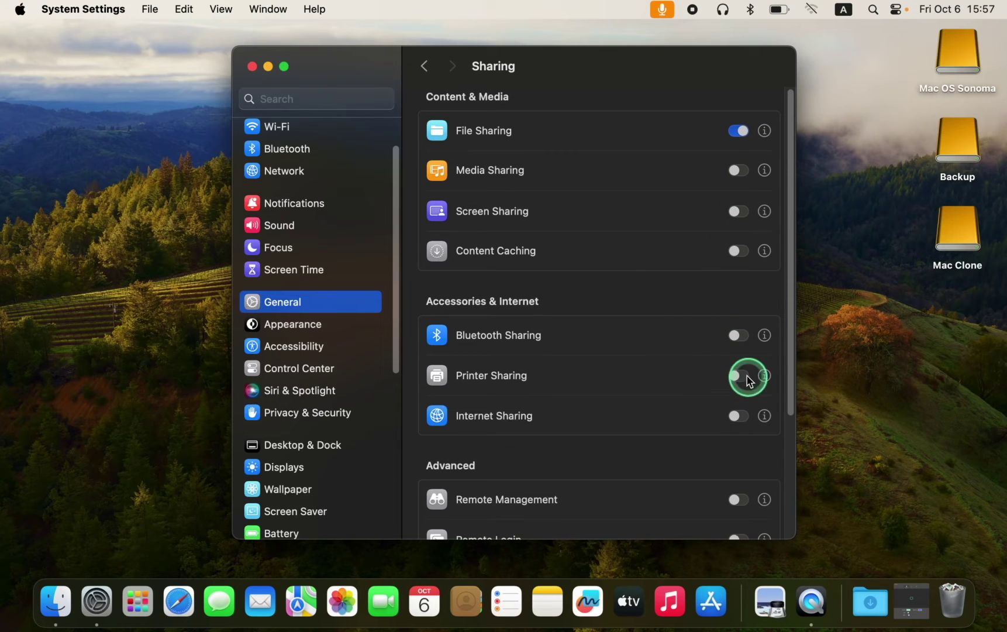
pyautogui.click(743, 379)
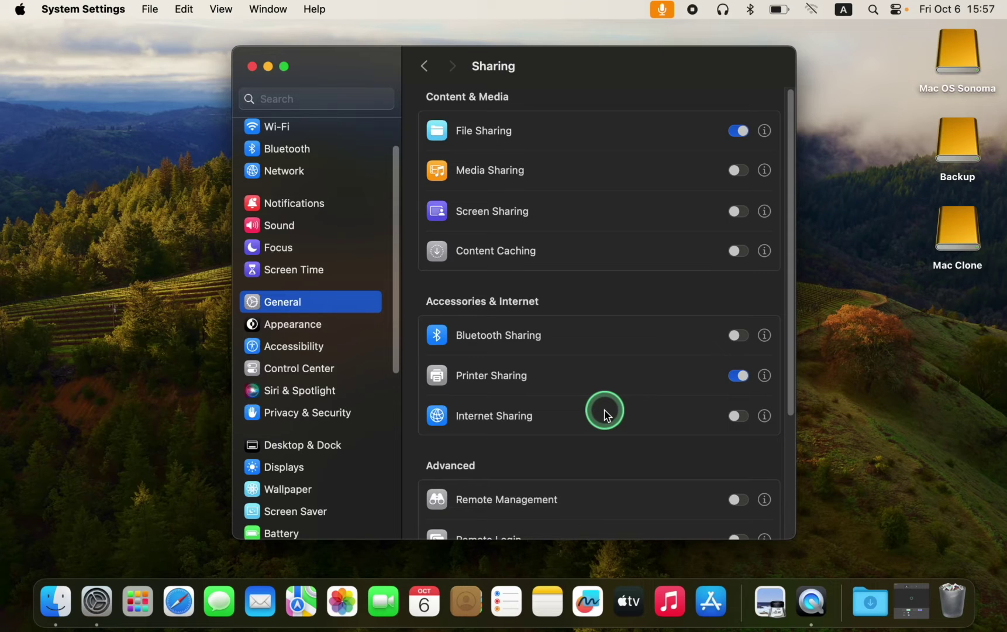
pyautogui.click(296, 176)
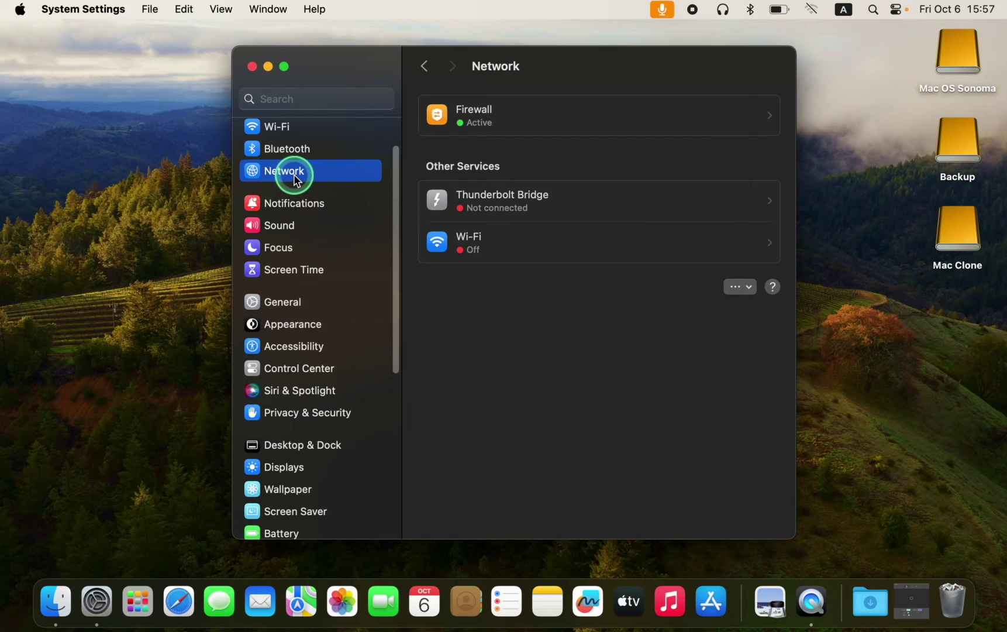
pyautogui.click(725, 115)
pyautogui.click(743, 173)
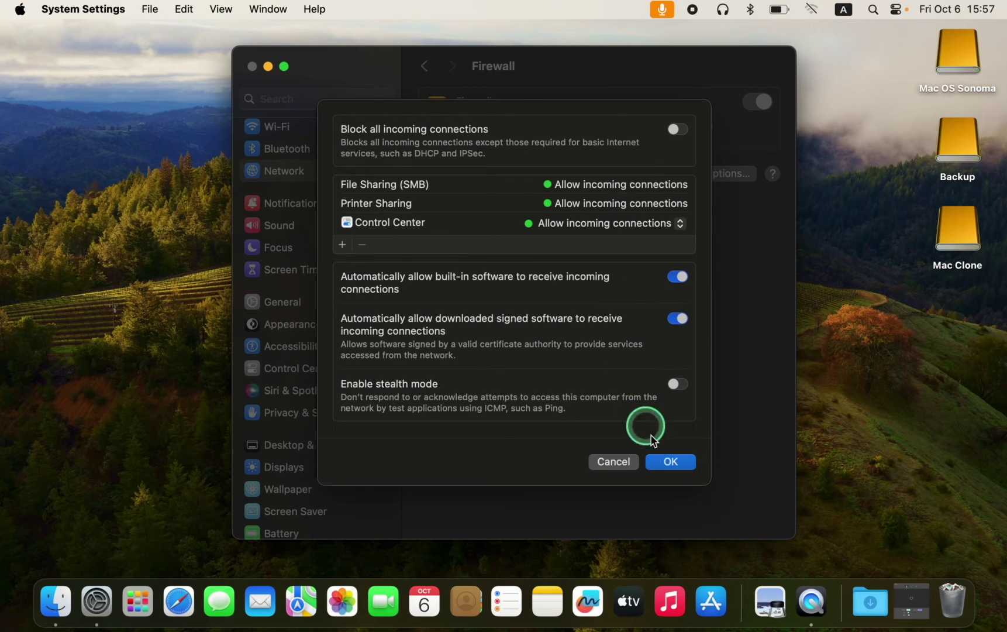
pyautogui.click(671, 462)
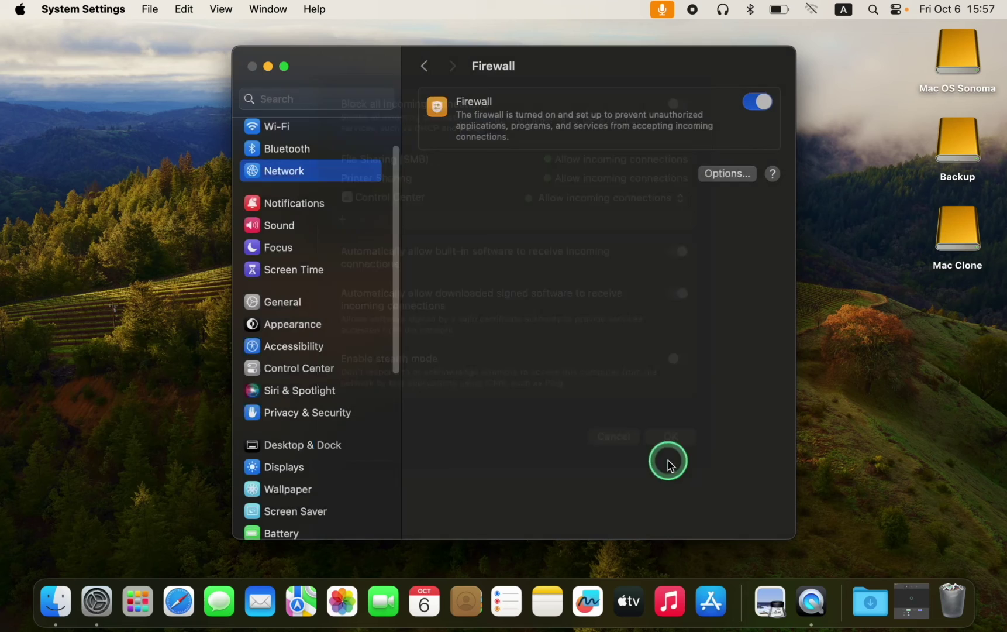
# Switch off File Sharing and Printer Sharing in General > Sharing and go back to Network
pyautogui.click(281, 302)
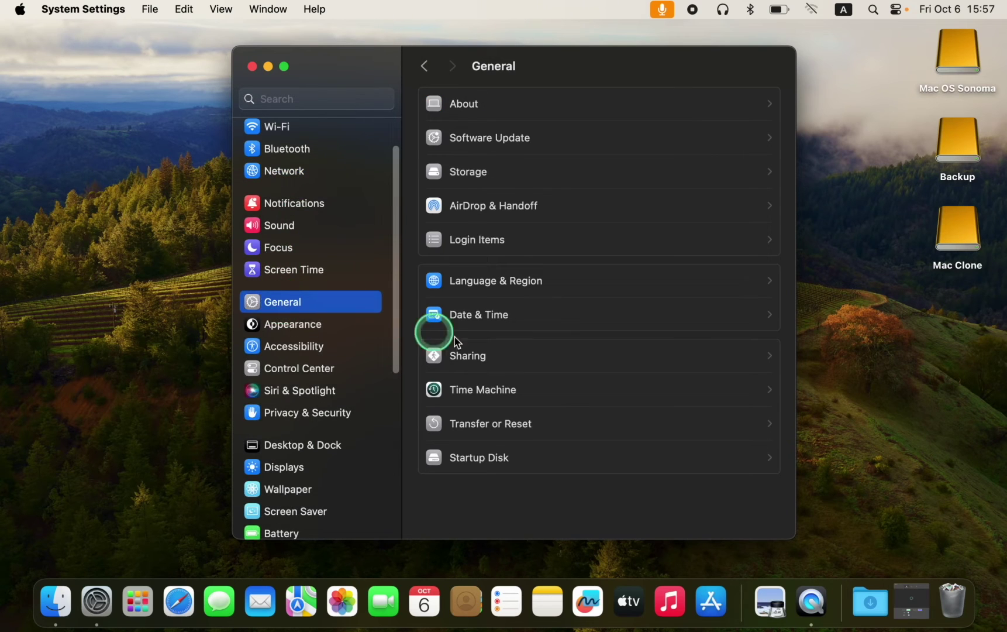
pyautogui.click(707, 355)
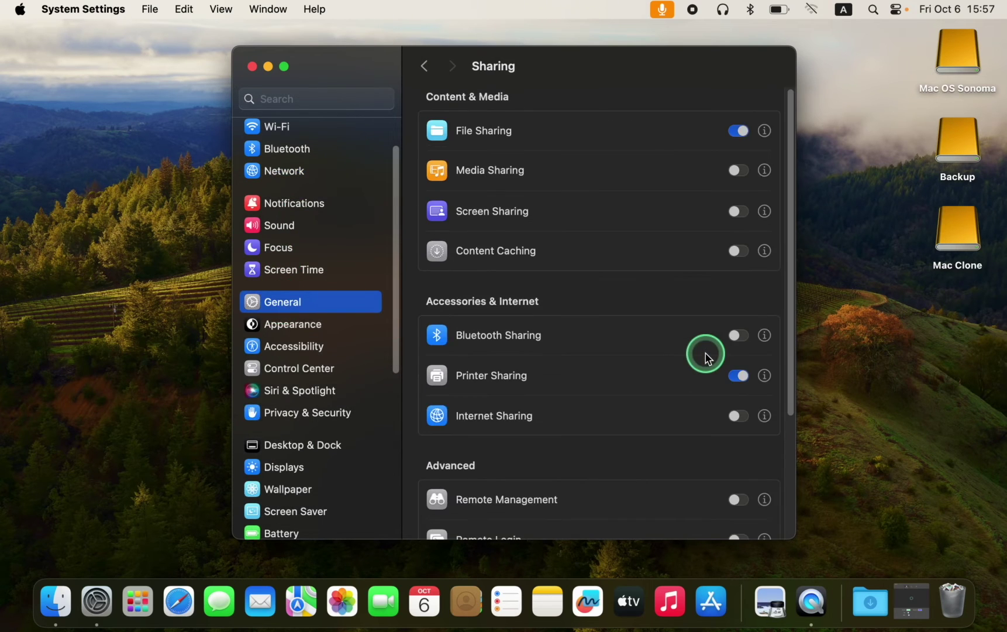
pyautogui.click(738, 131)
pyautogui.click(736, 377)
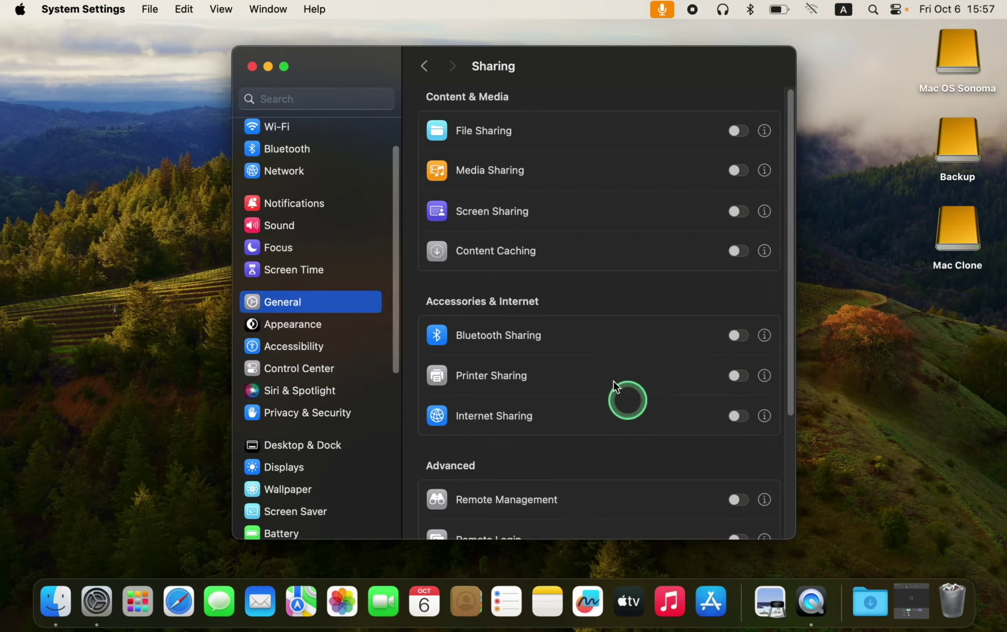
pyautogui.click(303, 179)
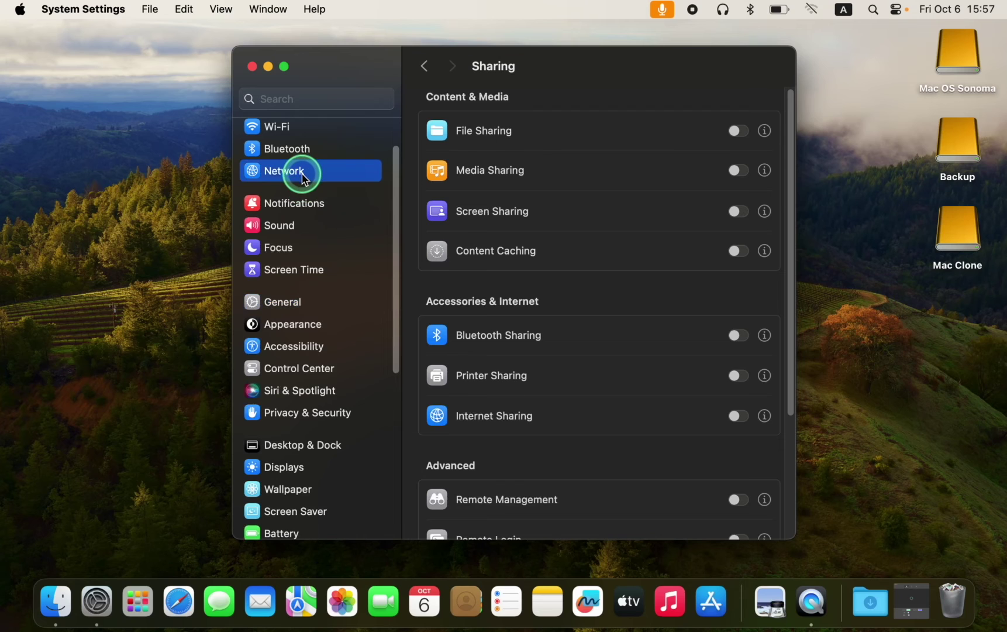
# Open Firewall Options from the Firewall page and turn on Enable stealth mode
pyautogui.click(673, 115)
pyautogui.click(729, 172)
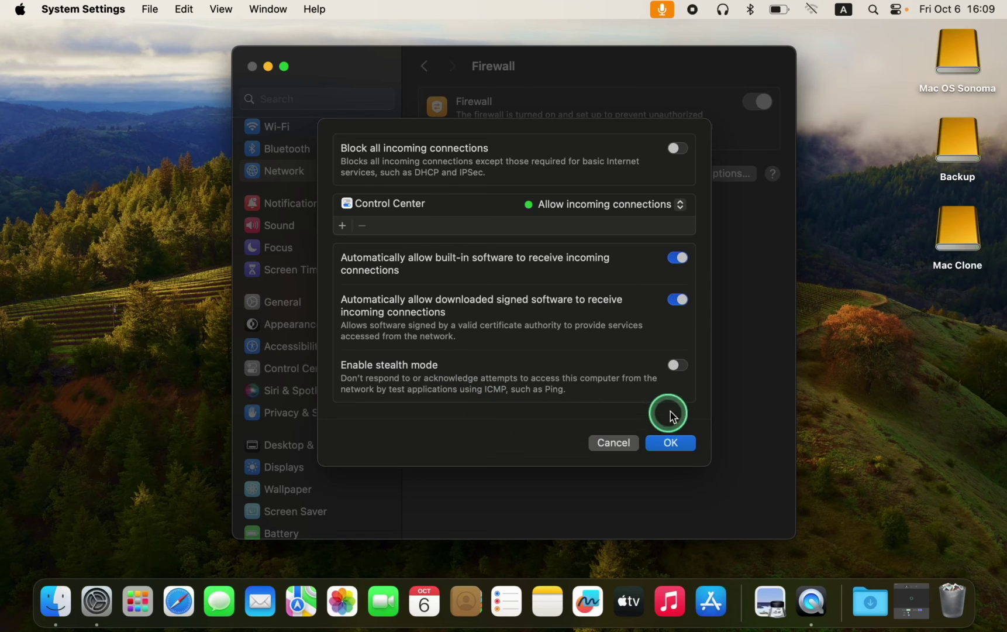
pyautogui.click(680, 366)
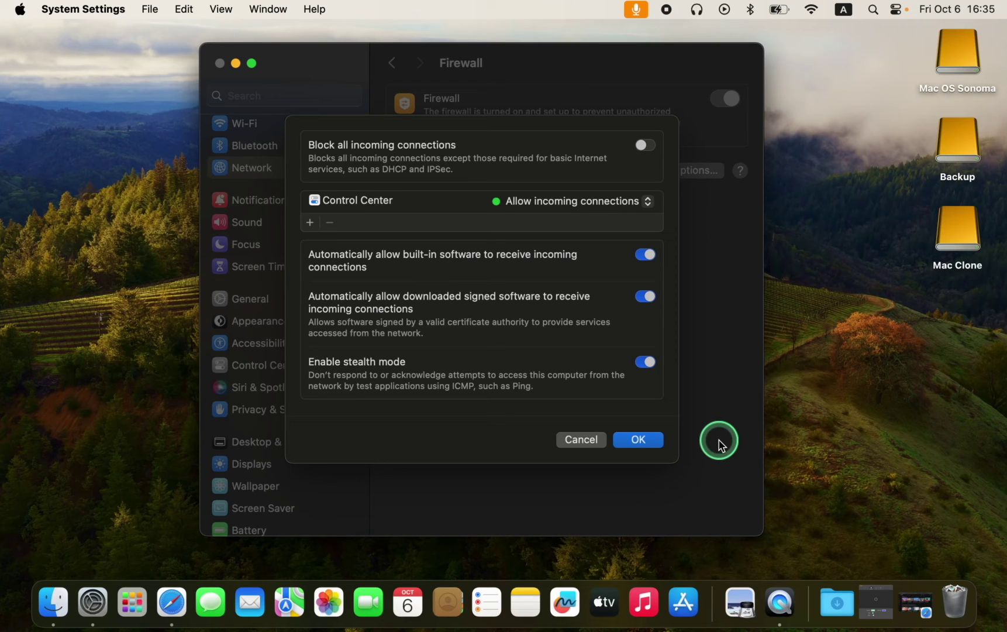
# Restore the minimized Safari YouTube channel window from the Dock
pyautogui.click(915, 602)
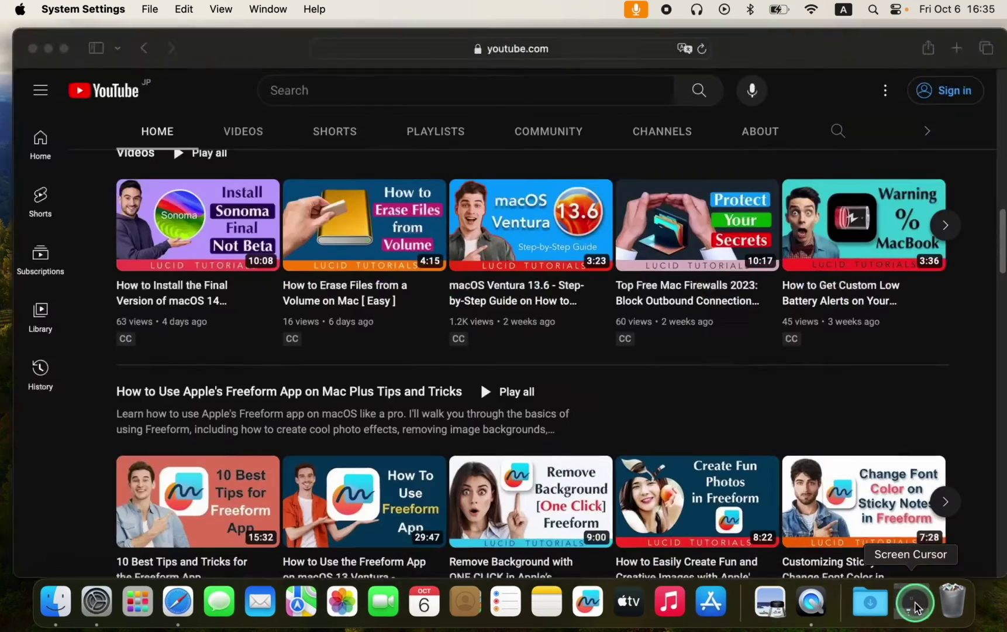